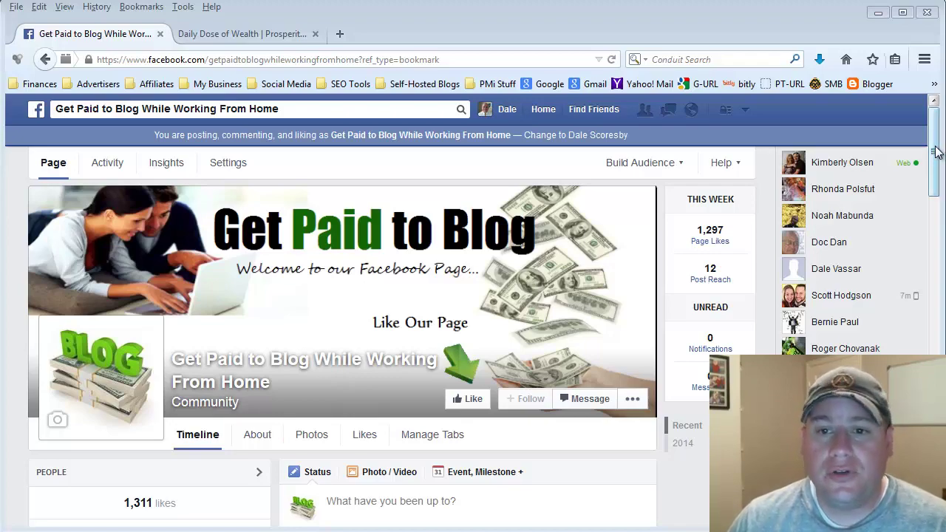
Start a status update on the Facebook page, then view the dailydoseofwealth.com landing page tab.
drag(938, 157, 939, 164)
scroll(939, 165, down, 5)
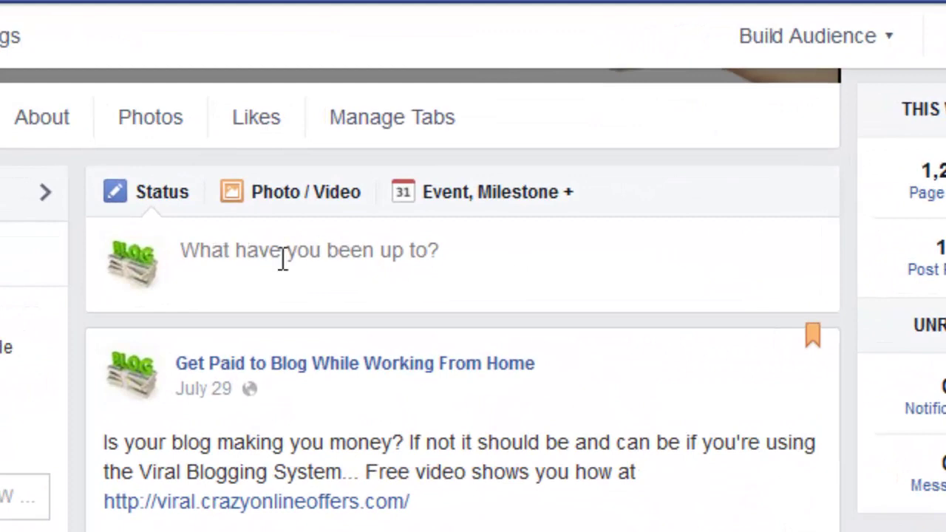
click(344, 272)
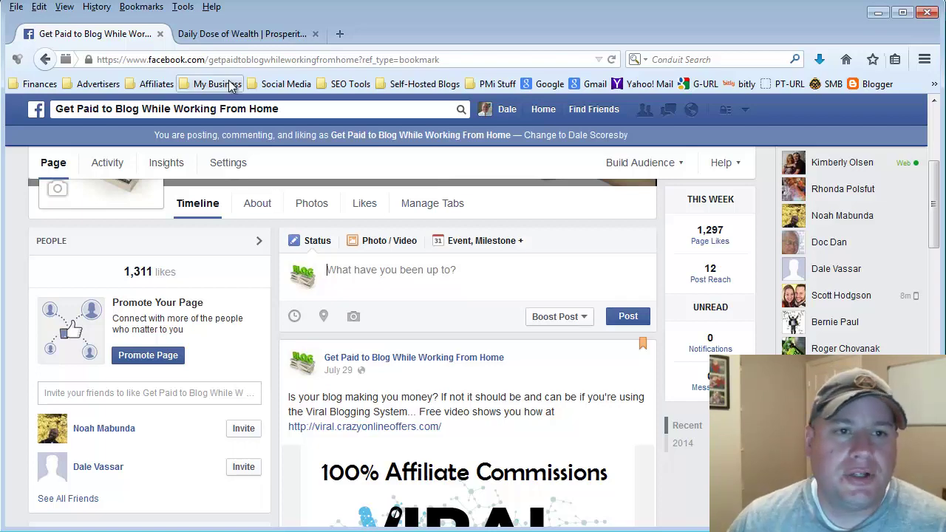
click(245, 38)
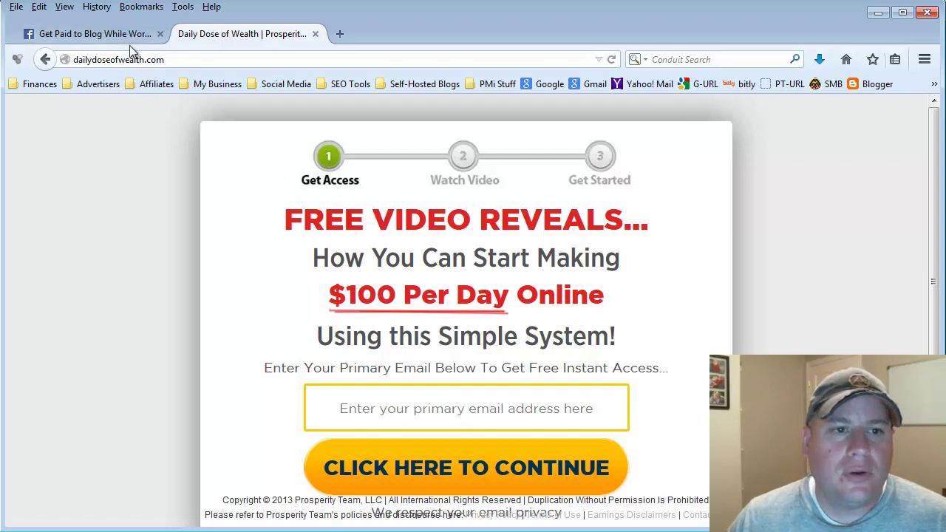
Select the dailydoseofwealth.com address, then go back to the Facebook page's open composer.
click(148, 62)
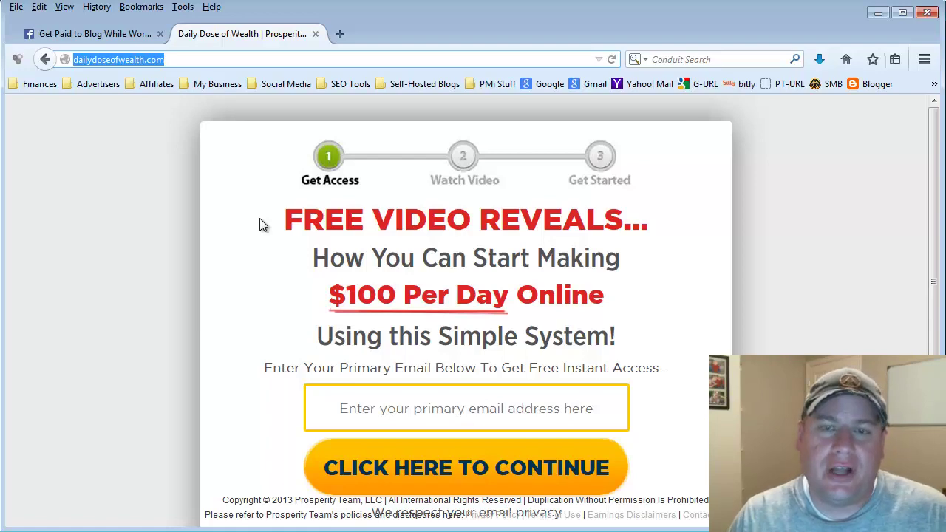
click(124, 31)
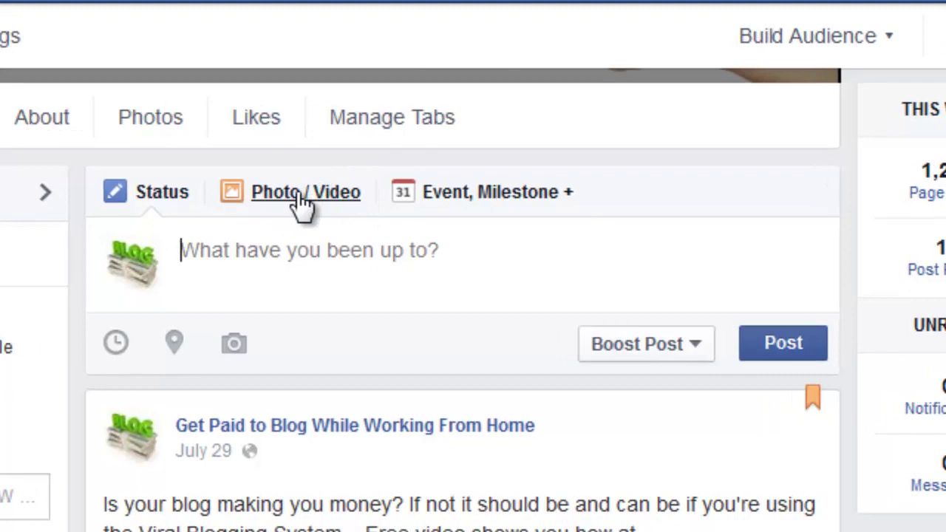
Upload the 100-a-day image from the Blogs folder as a photo post.
click(299, 195)
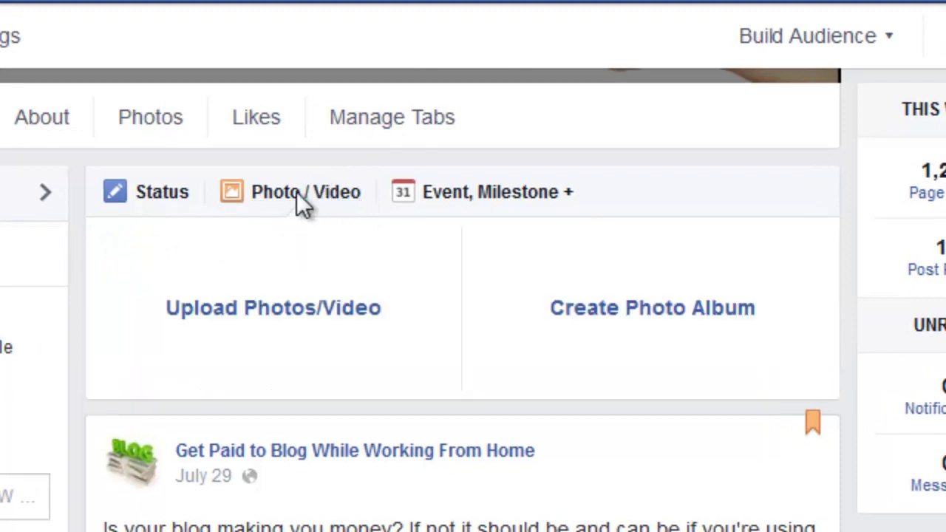
click(274, 313)
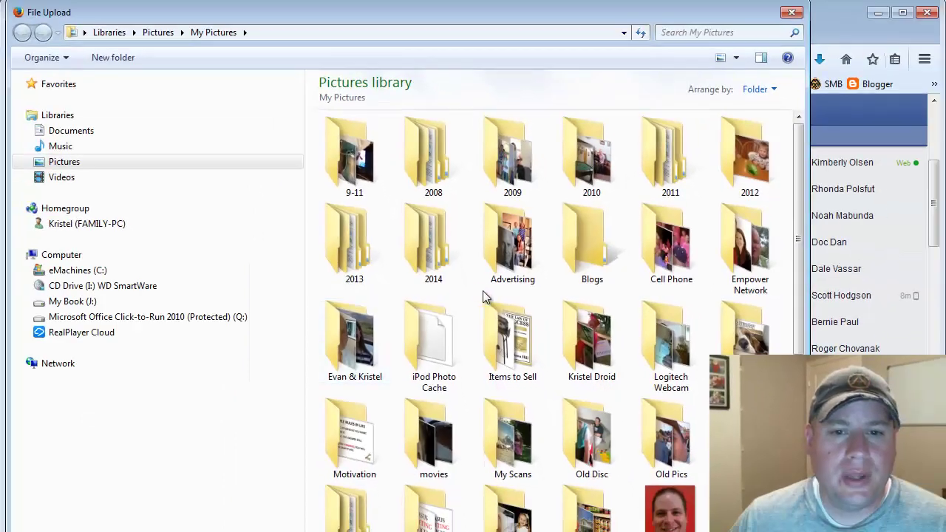
click(591, 263)
double_click(582, 263)
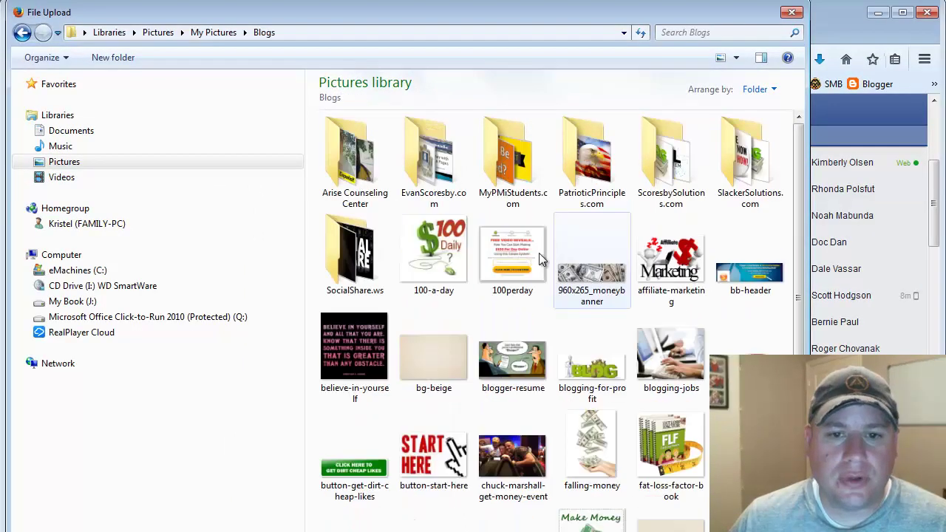
click(443, 246)
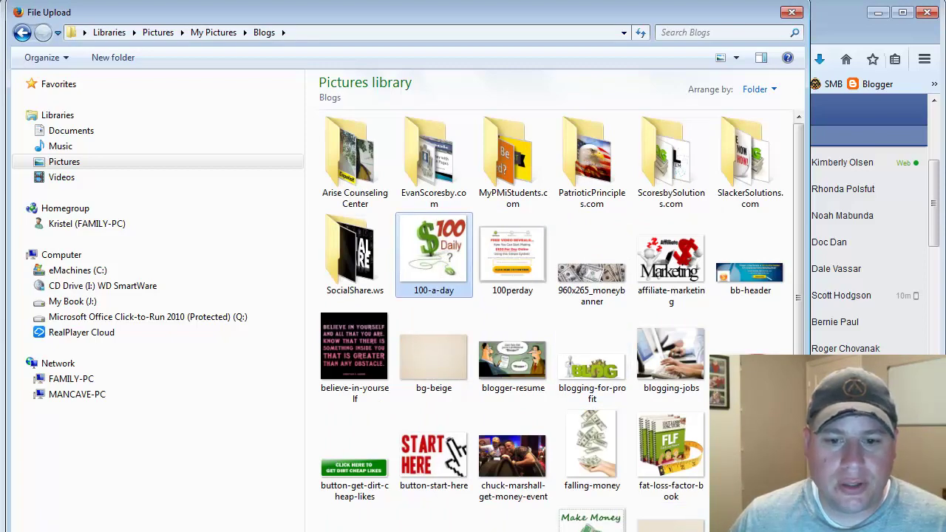
key(Return)
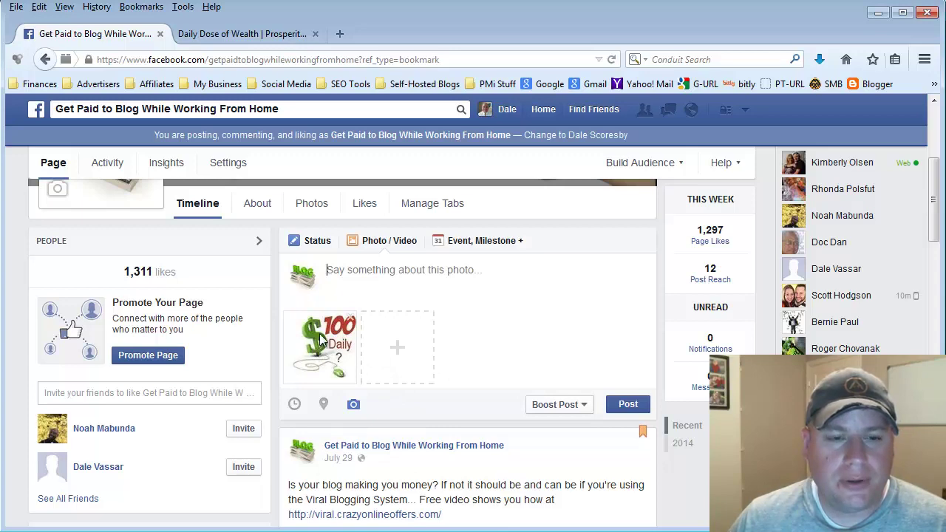
Copy the landing page's '$100 Per Day Online' headline and paste it as the post caption.
click(236, 35)
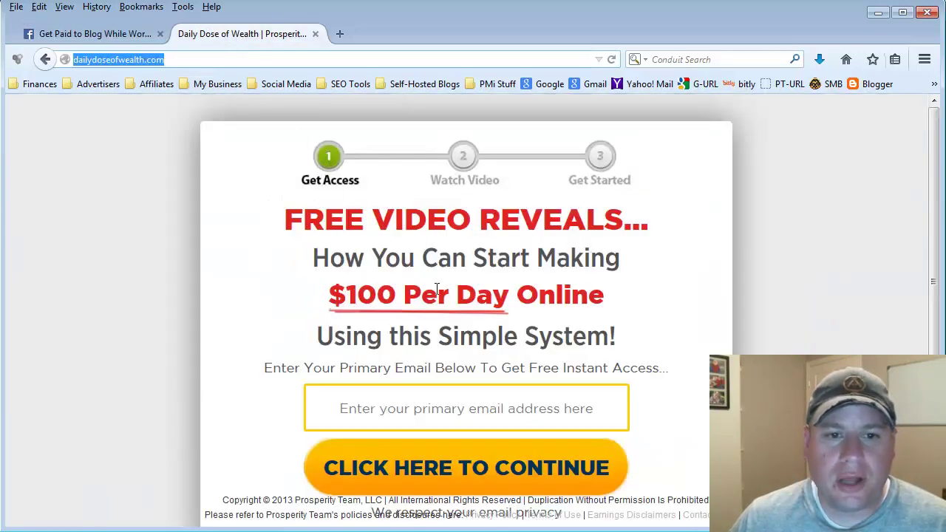
click(133, 35)
click(406, 259)
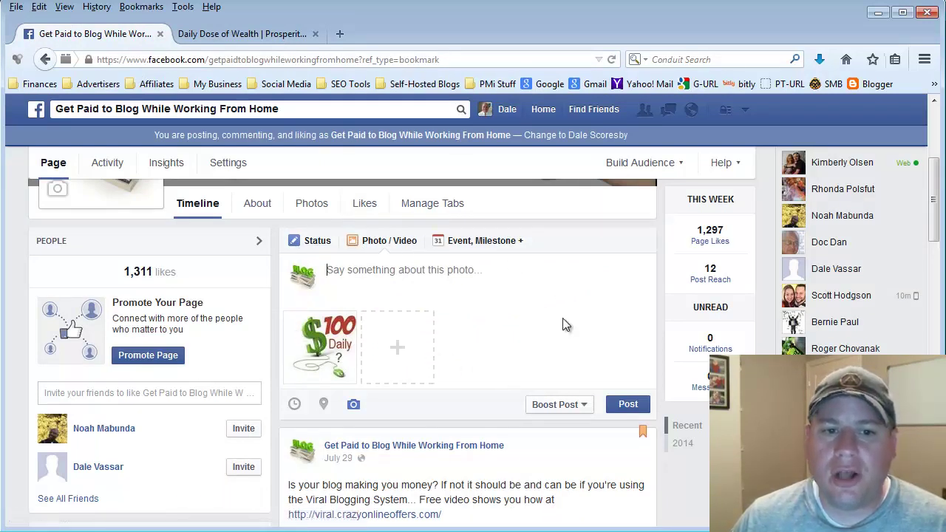
click(206, 37)
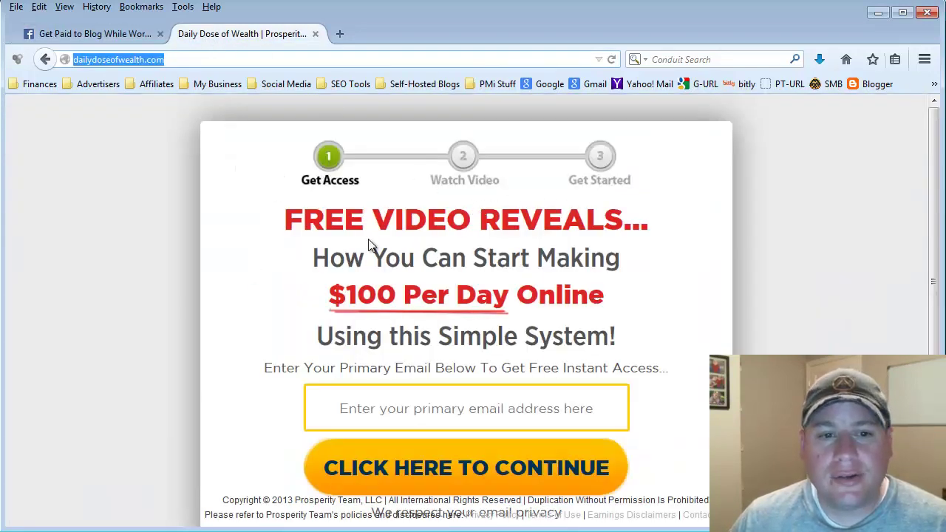
drag(286, 219, 627, 336)
right_click(553, 228)
click(584, 238)
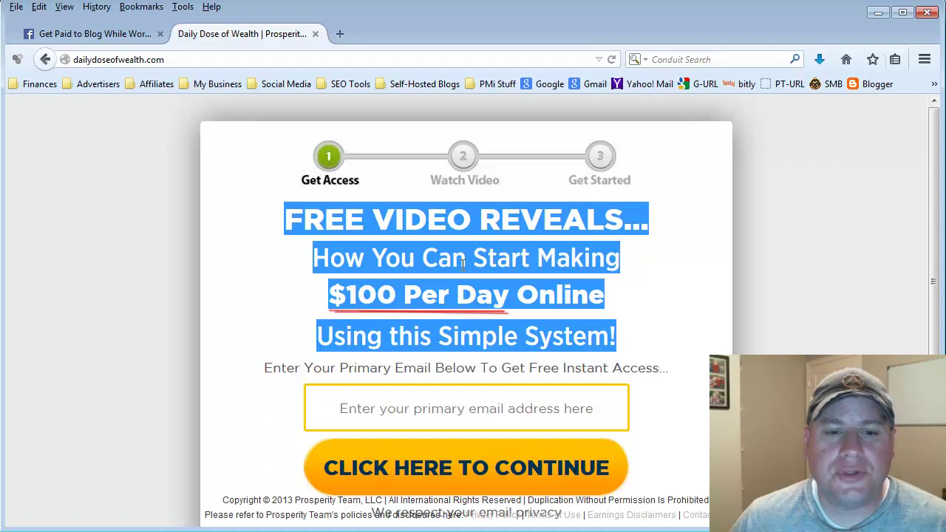
click(107, 35)
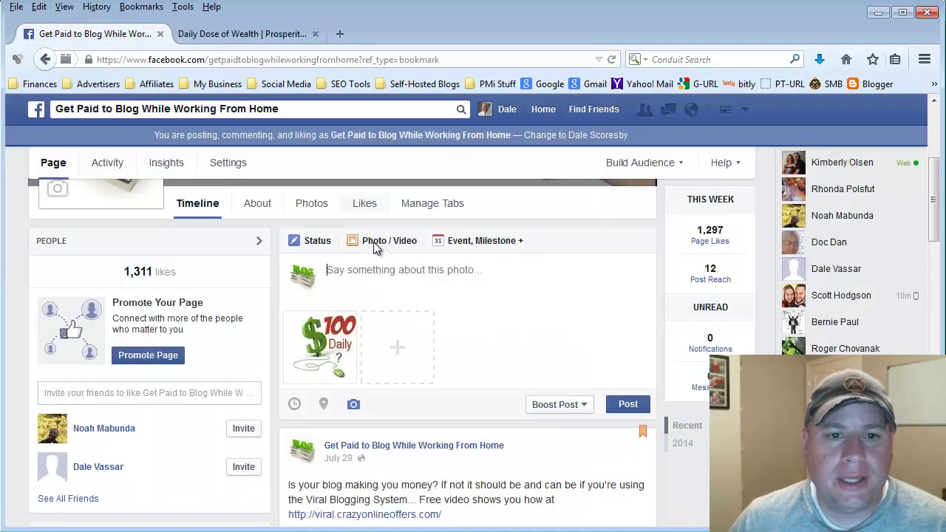
right_click(366, 270)
click(417, 333)
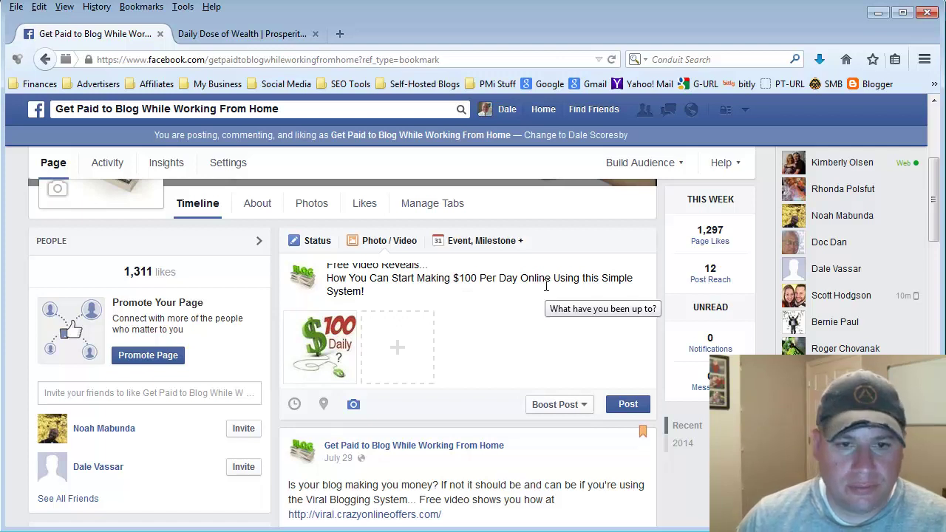
Put the dailydoseofwealth.com link on its own line below the headline.
key(Return)
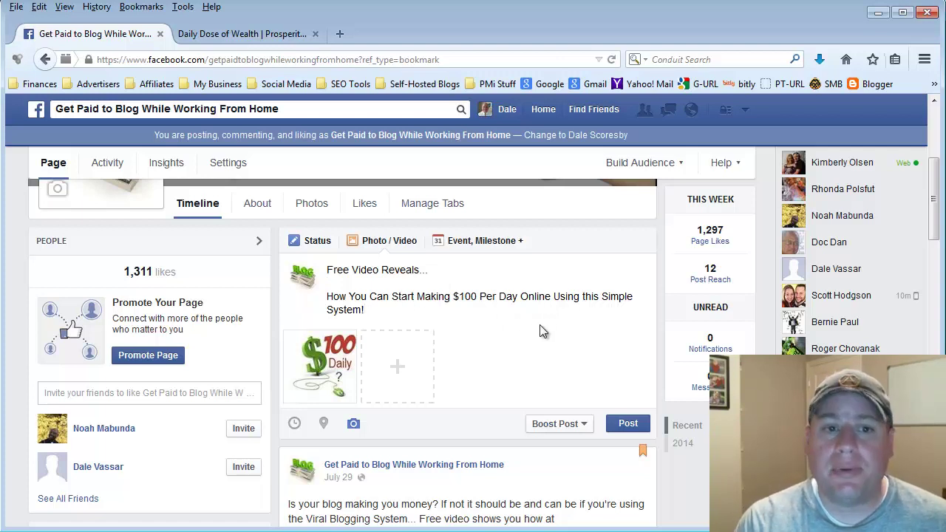
text(ttp://)
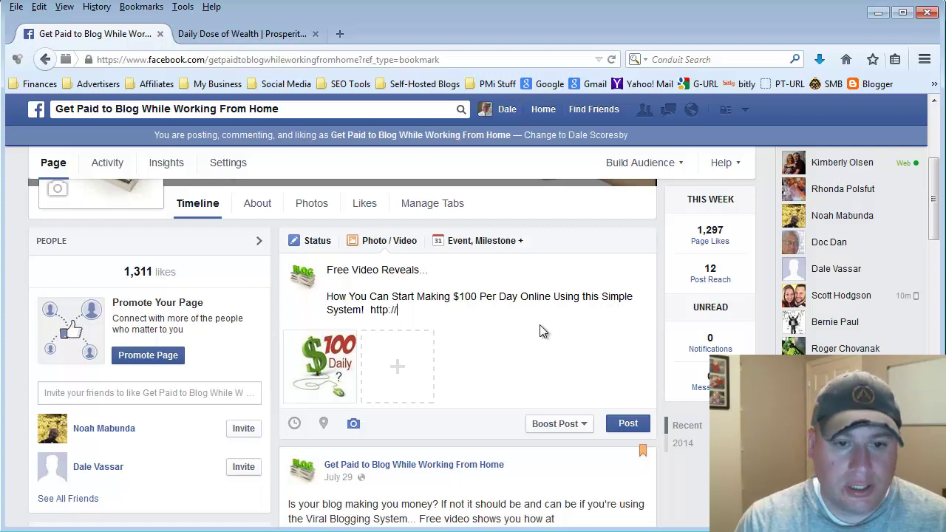
text(www.dailydoseo)
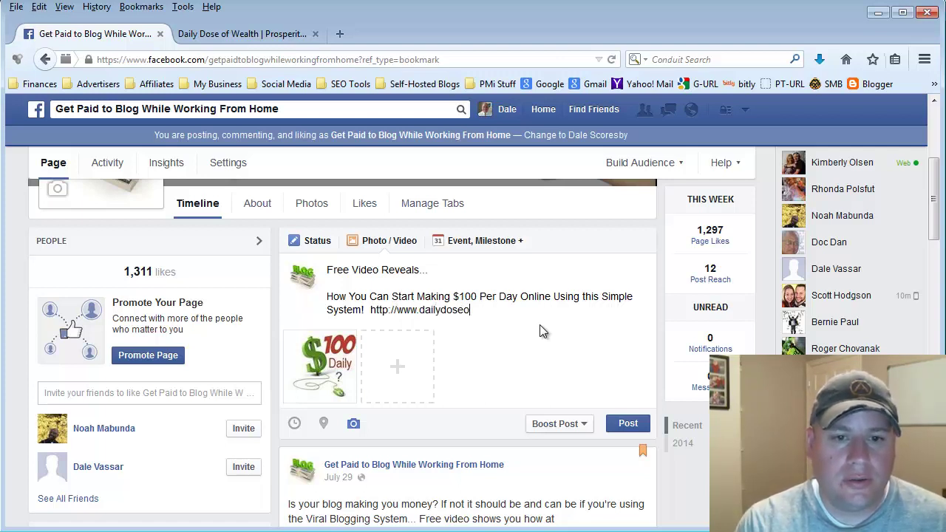
text(fwealth.com)
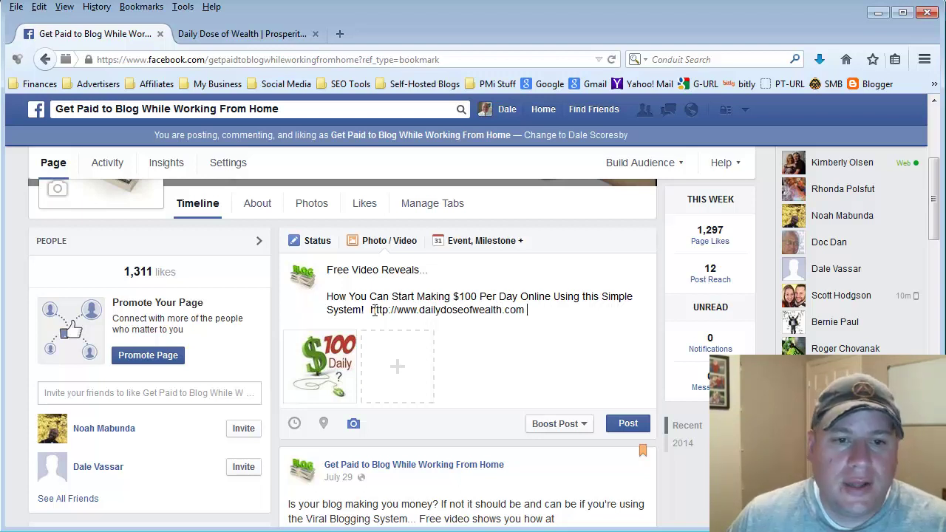
click(372, 311)
key(Return)
key(Return)
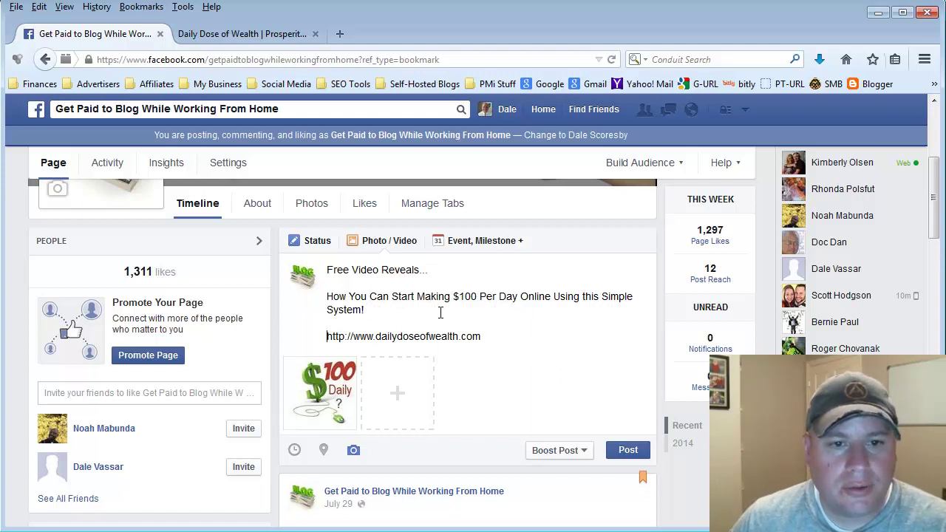
Add 'Getting paid to blog has been so simple!!!' after 'System!' in the caption.
click(581, 310)
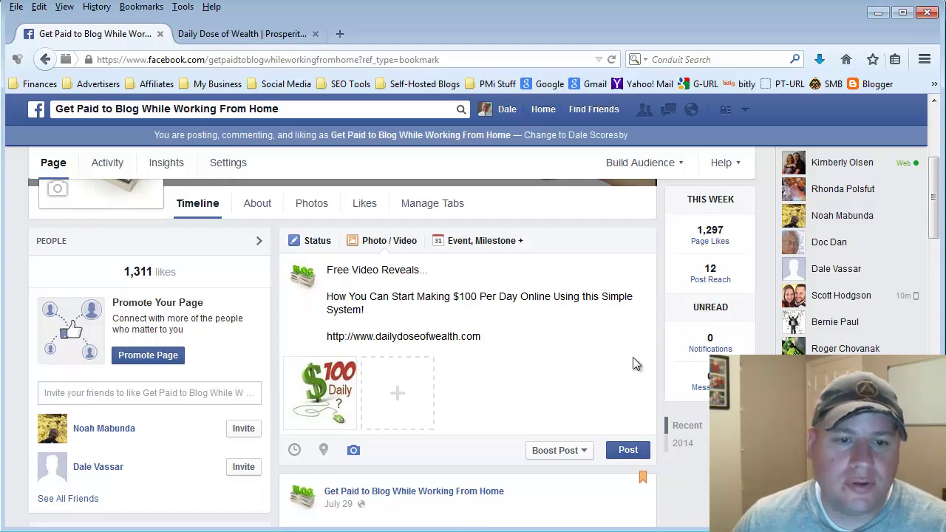
click(705, 381)
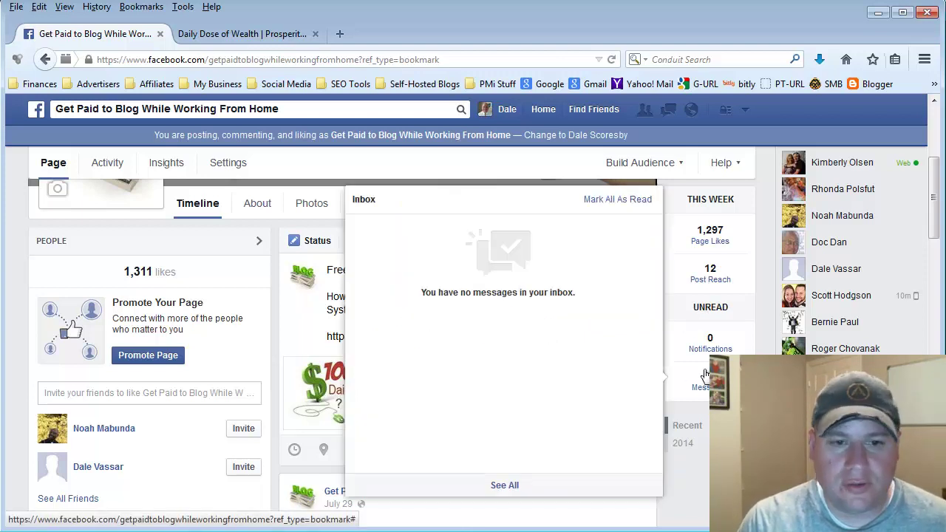
click(317, 168)
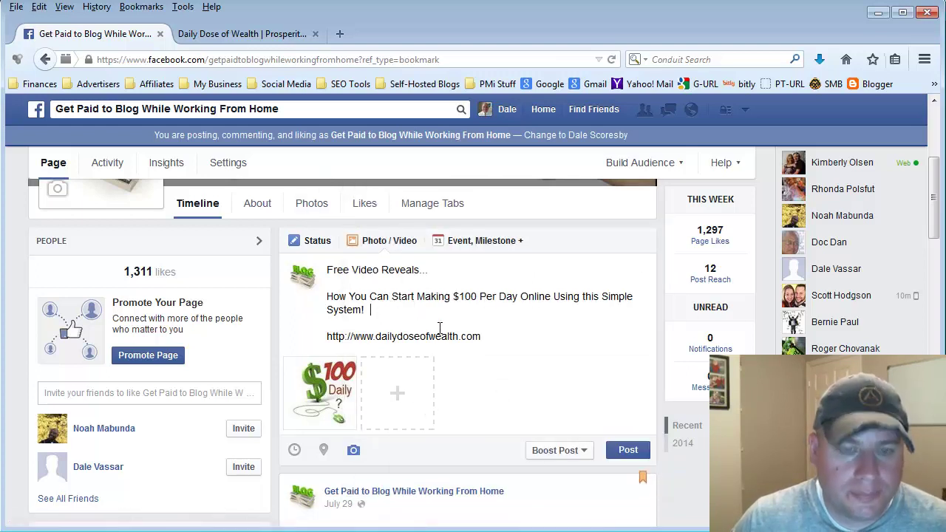
text(Blogging has)
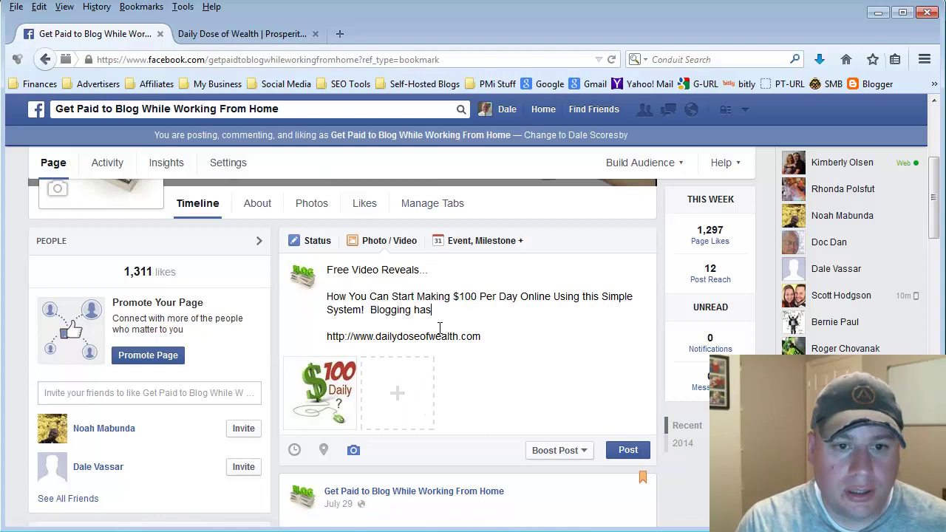
key(BackSpace)
key(BackSpace)
key(BackSpace)
key(BackSpace)
key(BackSpace)
key(BackSpace)
key(BackSpace)
key(BackSpace)
key(BackSpace)
key(BackSpace)
text(Getting paid to blog)
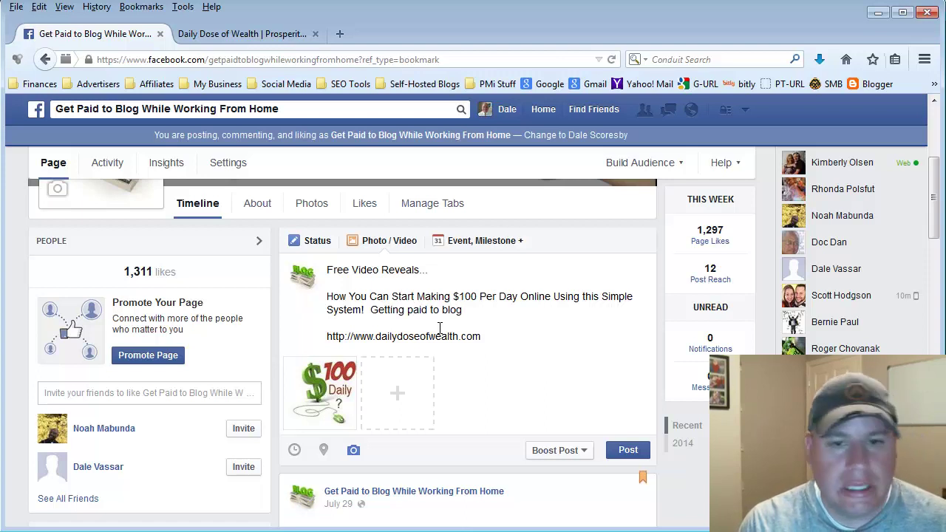
text( has been so simple.)
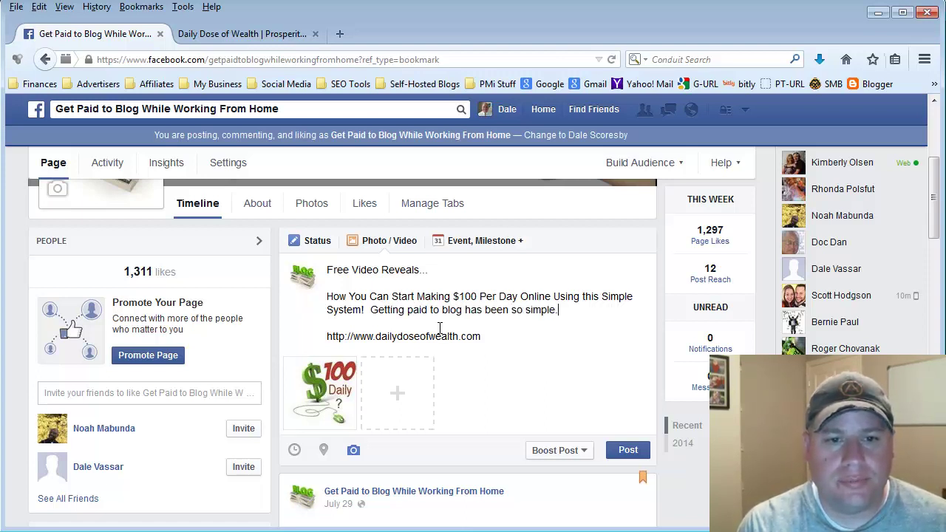
key(BackSpace)
key(BackSpace)
key(BackSpace)
key(BackSpace)
mouse_move(687, 346)
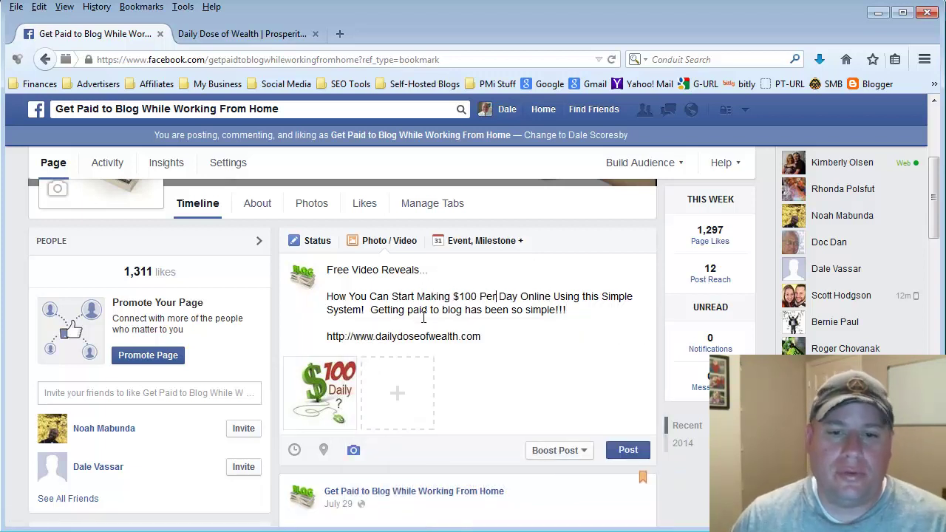
Publish the $100 Daily post and review its caption on the page timeline.
click(629, 453)
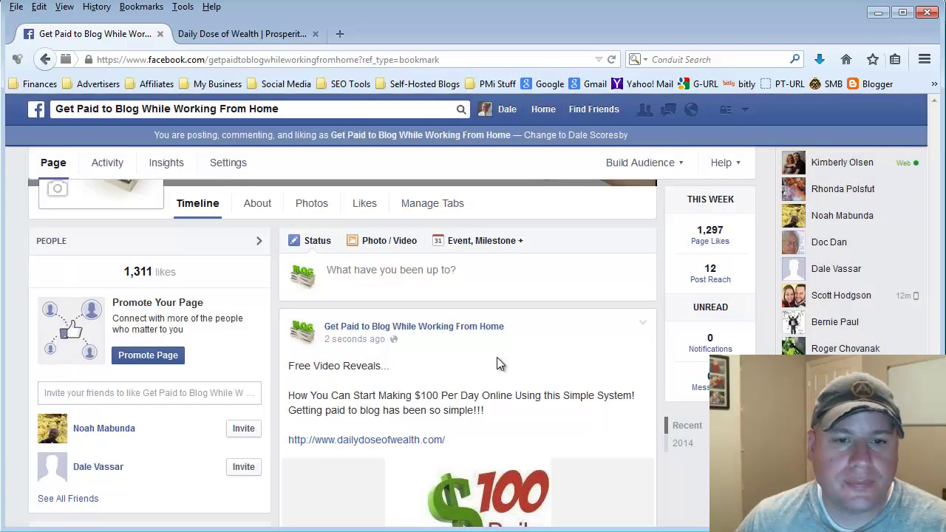
scroll(498, 362, down, 3)
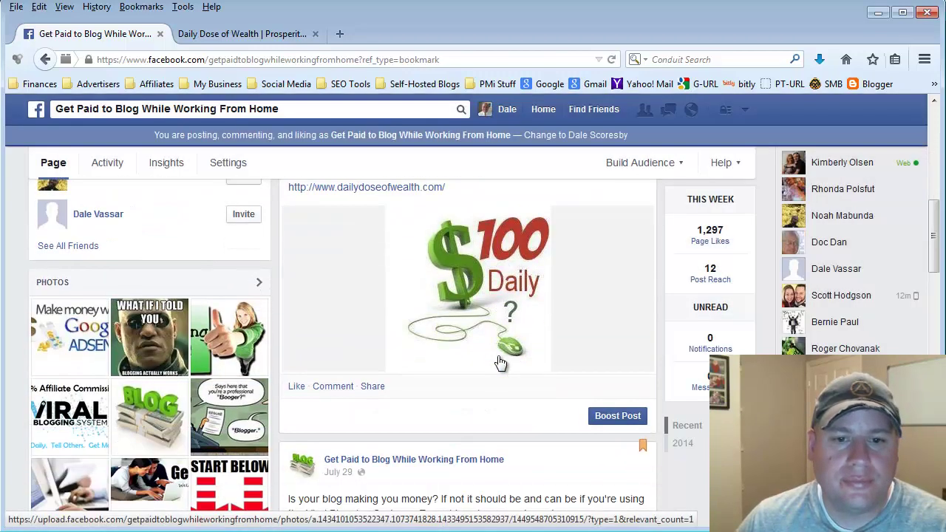
scroll(498, 362, up, 1)
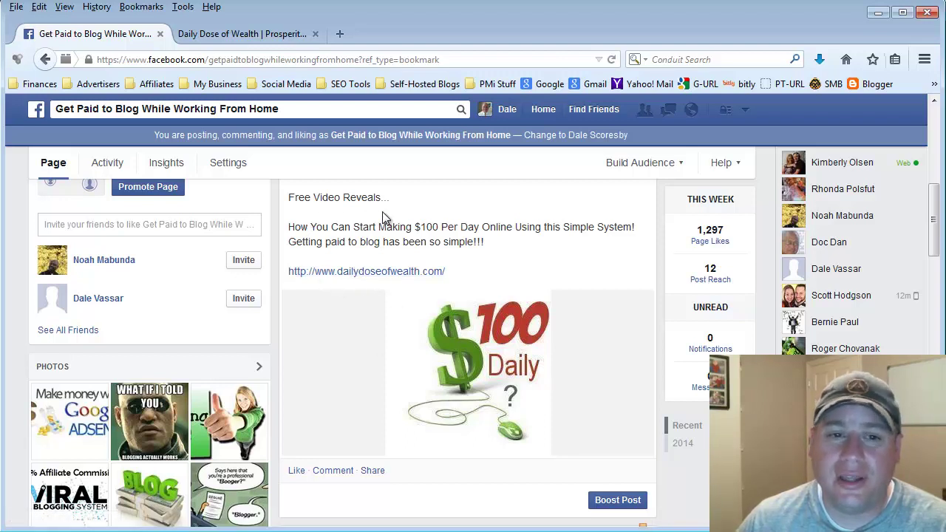
drag(291, 197, 431, 202)
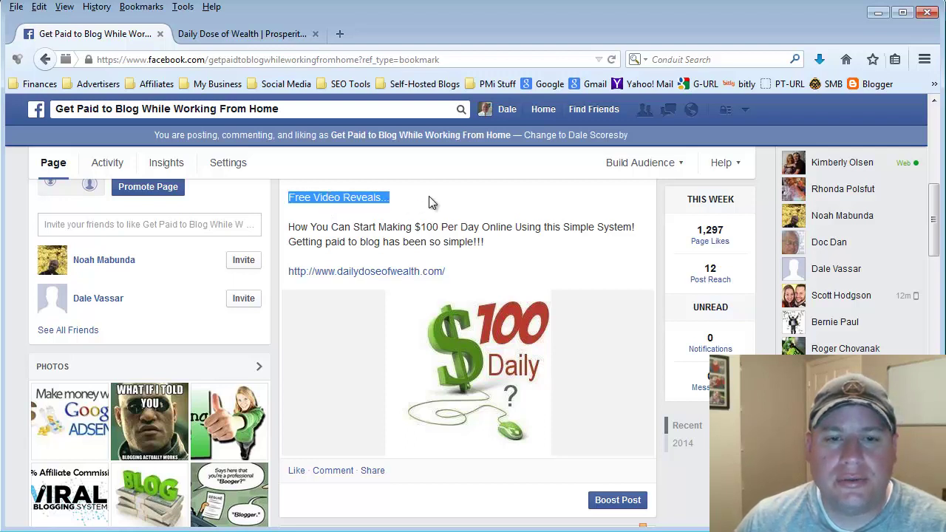
double_click(495, 247)
click(494, 246)
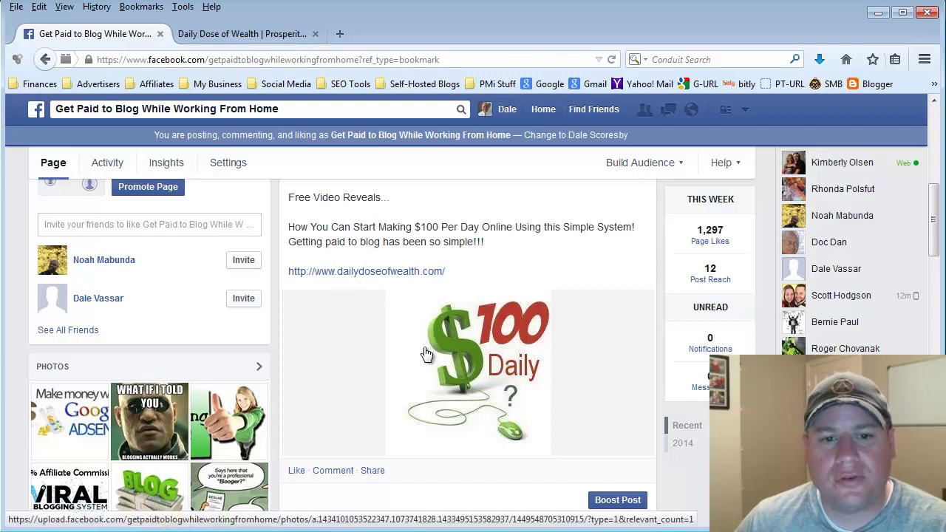
Check that the post's dailydoseofwealth.com link opens the landing page, then start sharing the post.
click(337, 272)
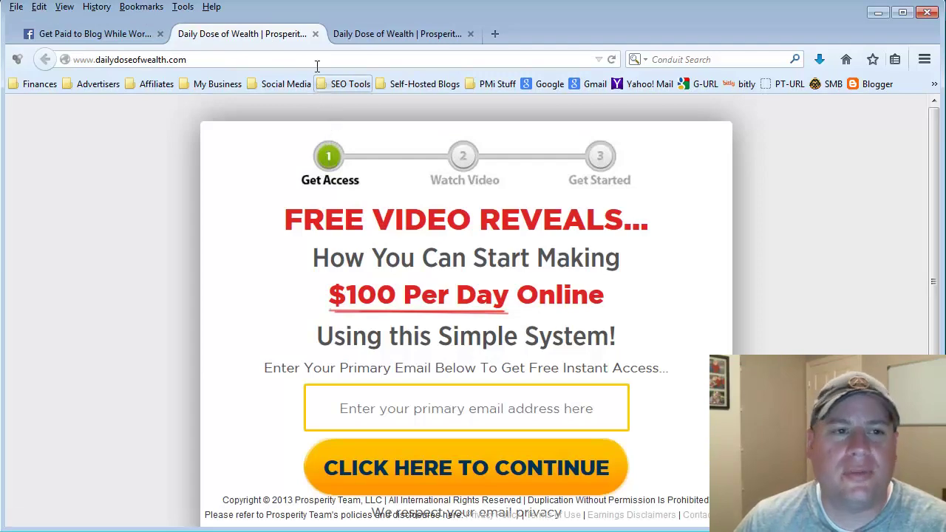
click(315, 34)
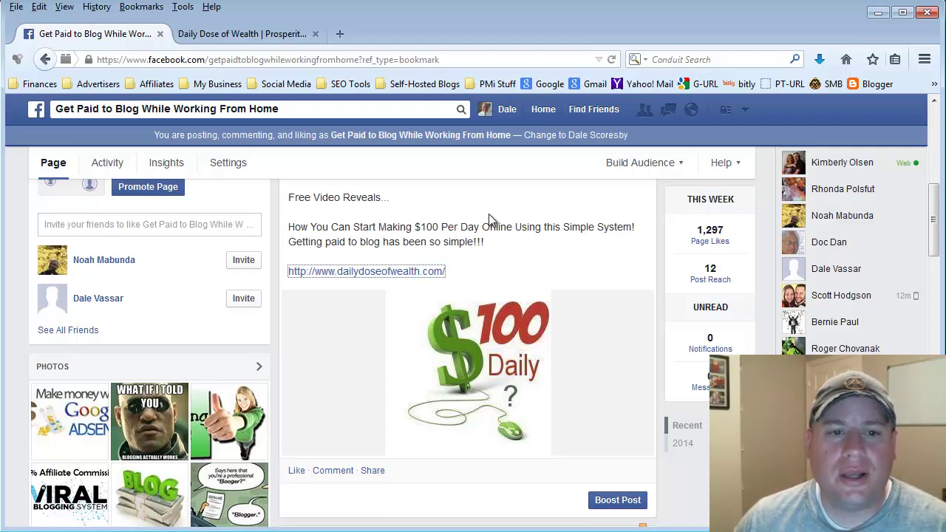
scroll(486, 213, up, 2)
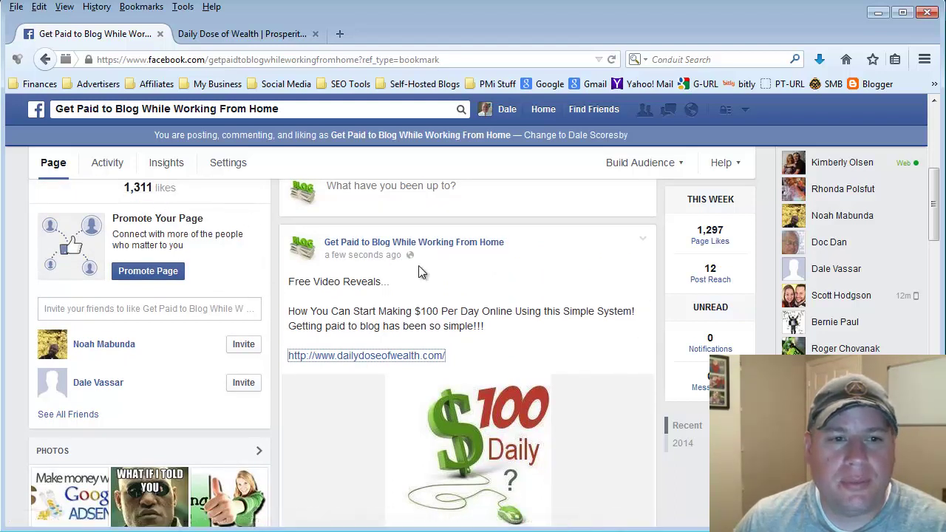
scroll(445, 303, up, 2)
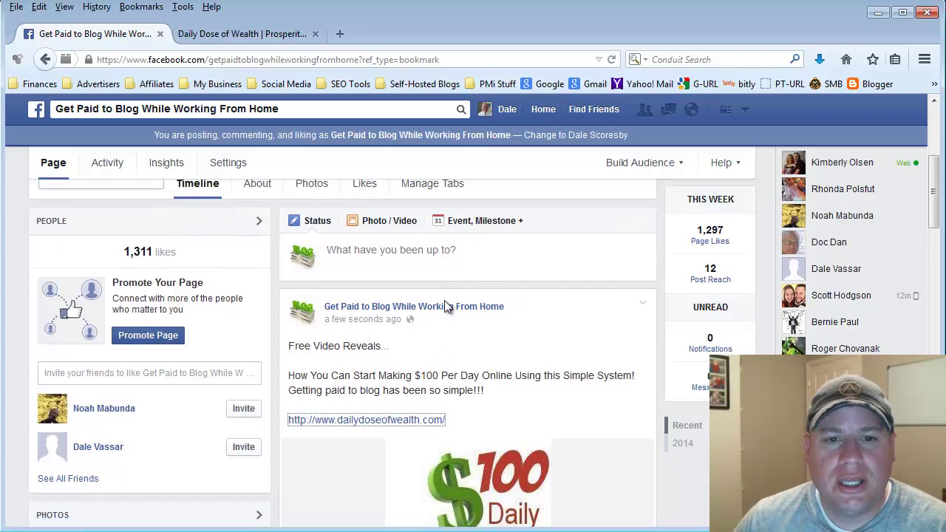
scroll(451, 301, down, 3)
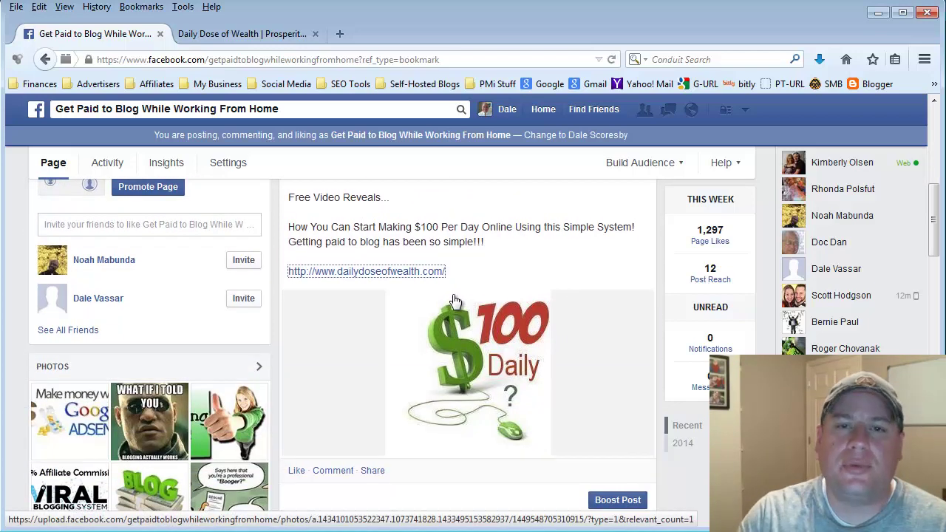
scroll(406, 380, down, 2)
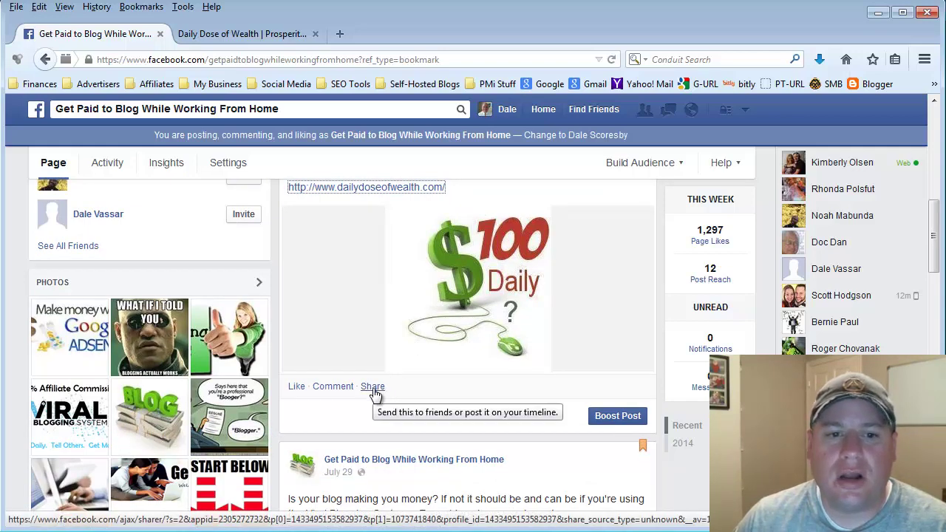
click(374, 389)
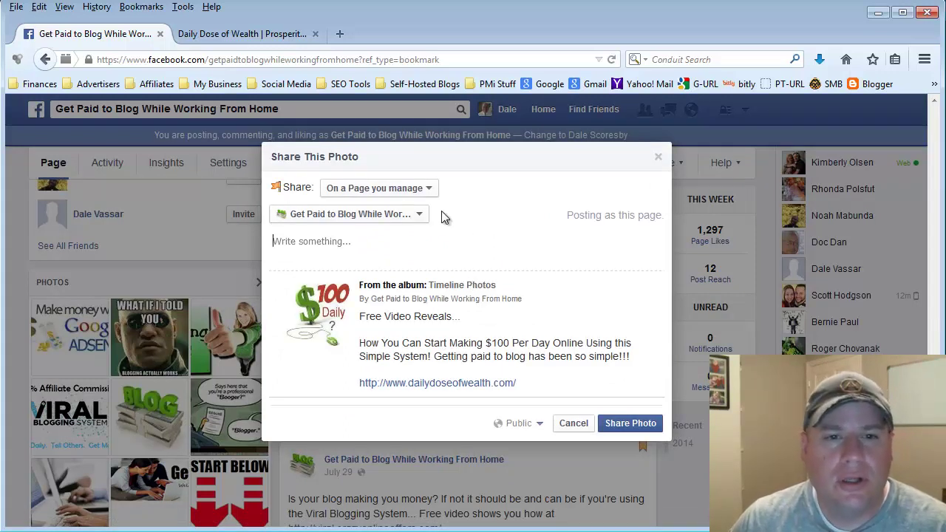
Choose 'In a group', pick the blogging group found with 'Blo', then close without sharing.
click(427, 188)
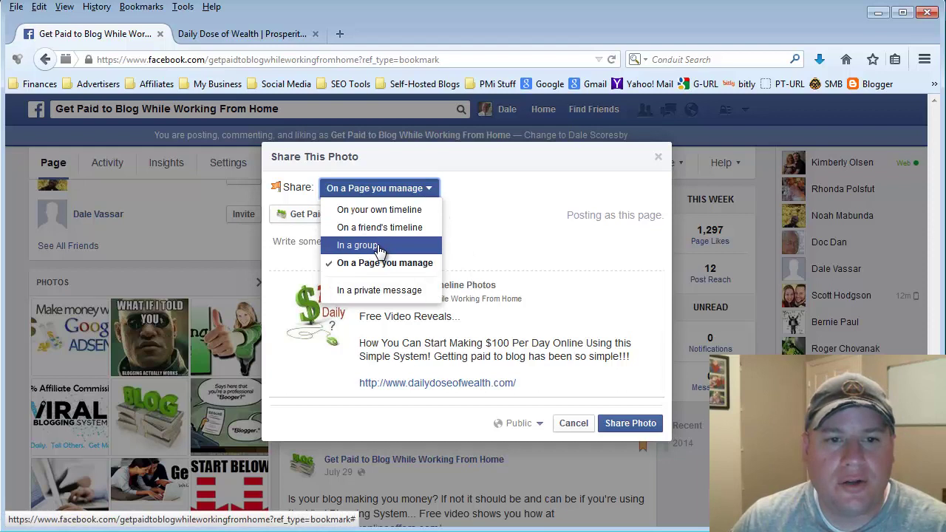
click(380, 247)
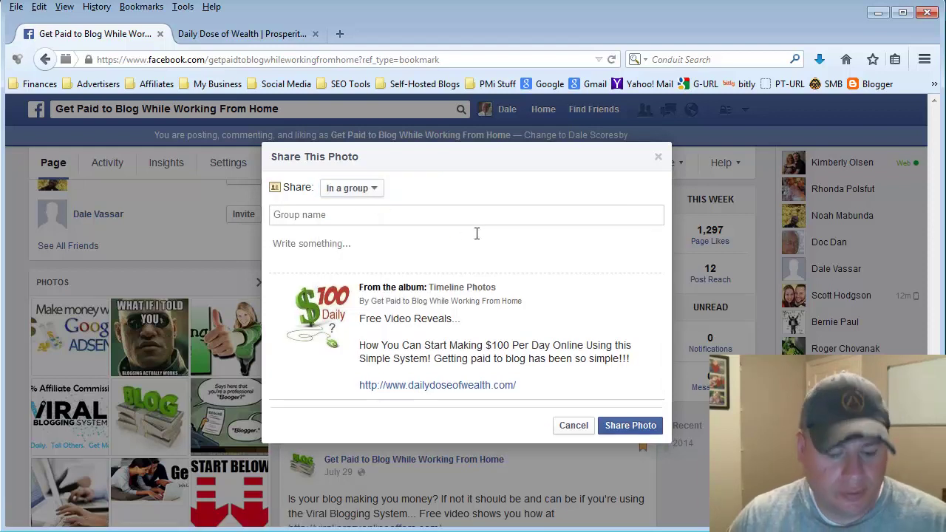
text(Blo)
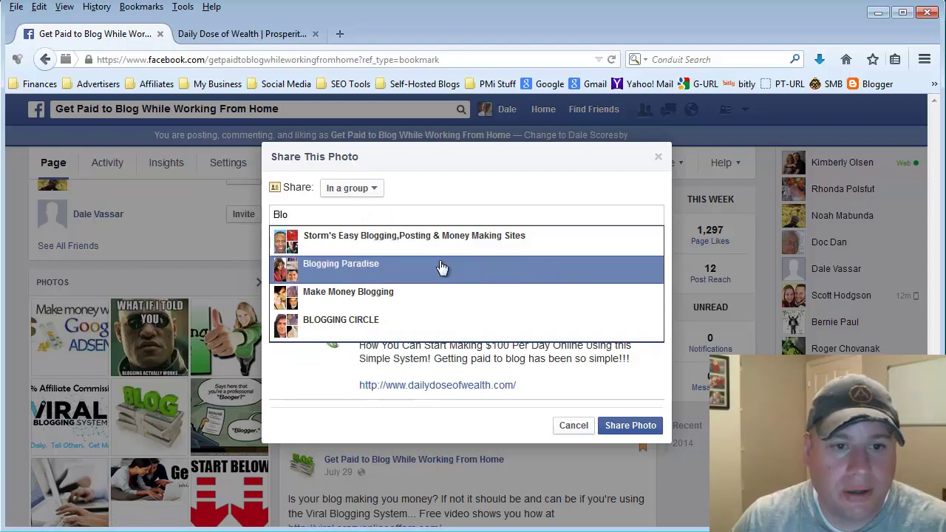
click(392, 242)
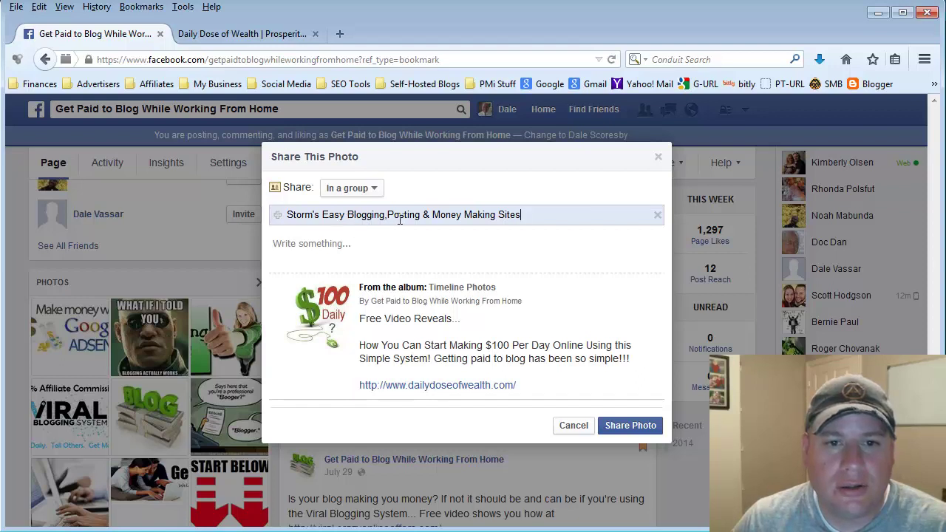
click(319, 247)
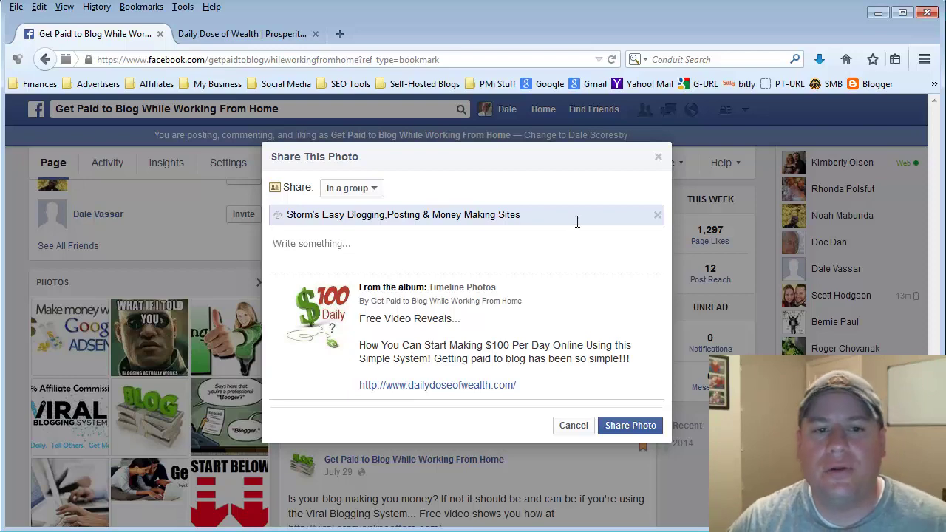
click(659, 159)
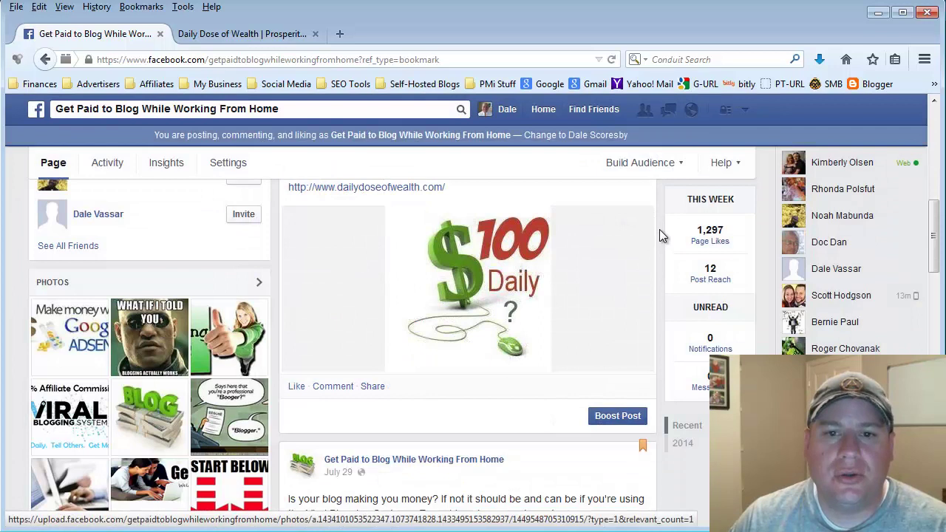